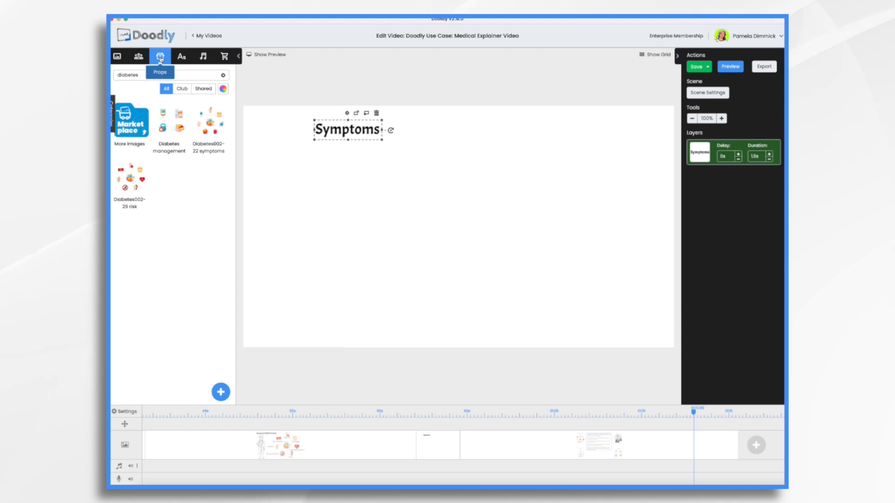
- Upload Diabetes002-22 symptoms.png, enlarge it mid-canvas, and add an Architects Daughter text layer
{"action": "left_click", "coordinate": [221, 393]}
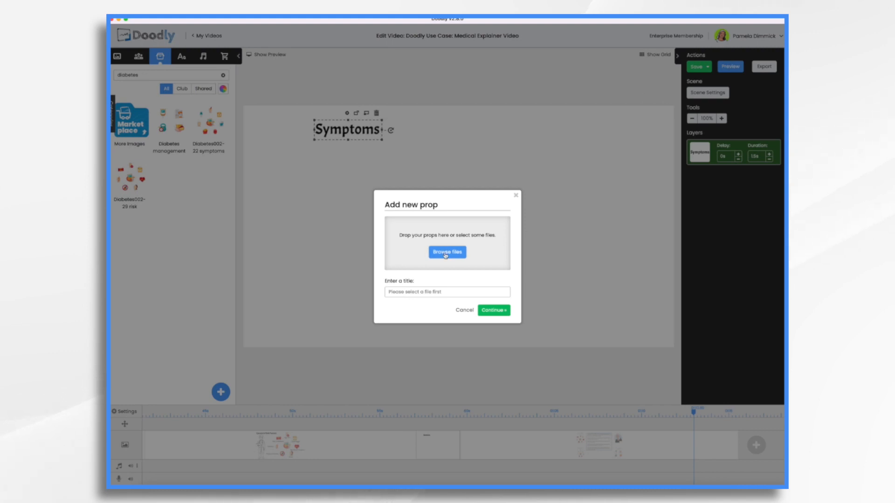
{"action": "left_click_drag", "start_coordinate": [744, 236], "coordinate": [430, 251]}
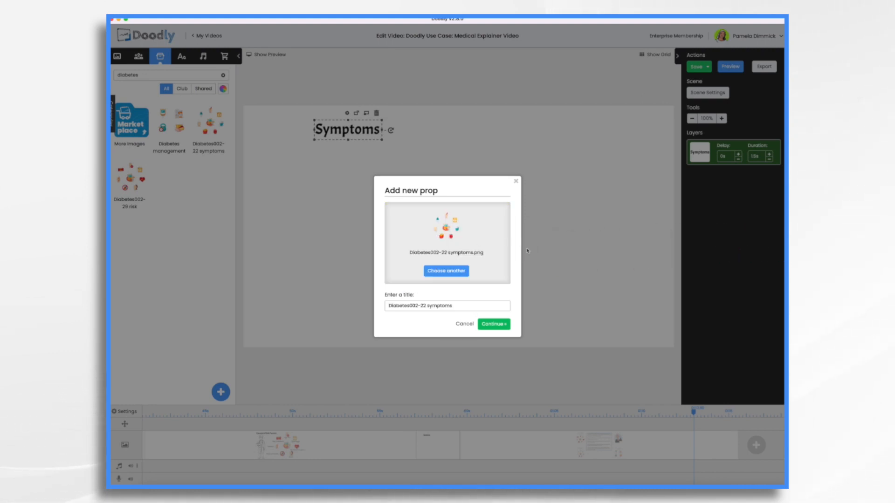
{"action": "left_click", "coordinate": [491, 329]}
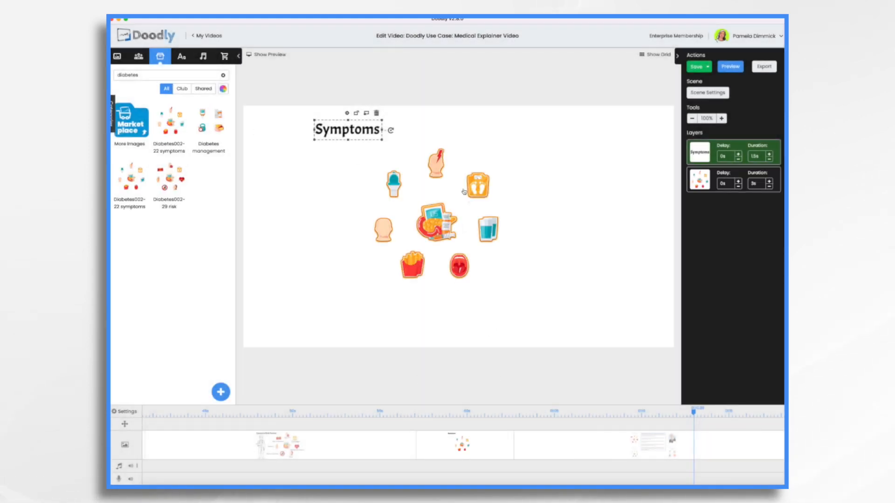
{"action": "left_click_drag", "start_coordinate": [508, 288], "coordinate": [614, 381]}
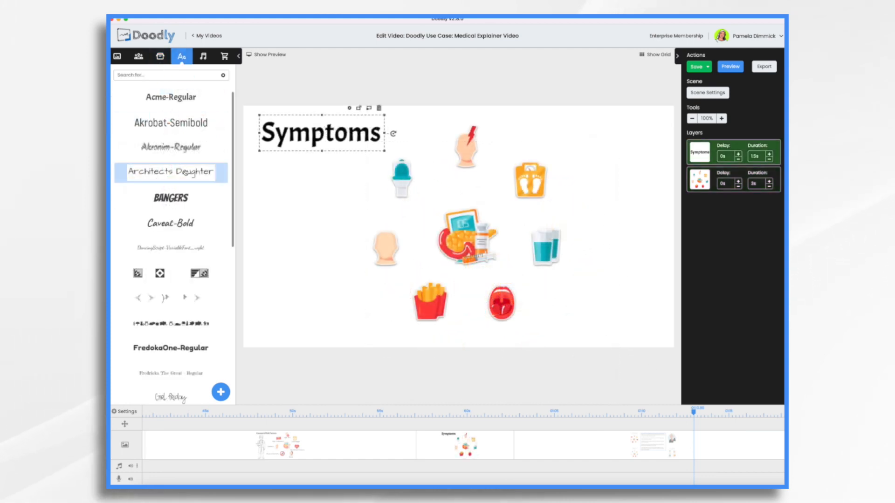
{"action": "left_click_drag", "start_coordinate": [185, 172], "coordinate": [447, 205]}
- Replace the new text's placeholder with the label 'Head'
{"action": "double_click", "coordinate": [466, 200]}
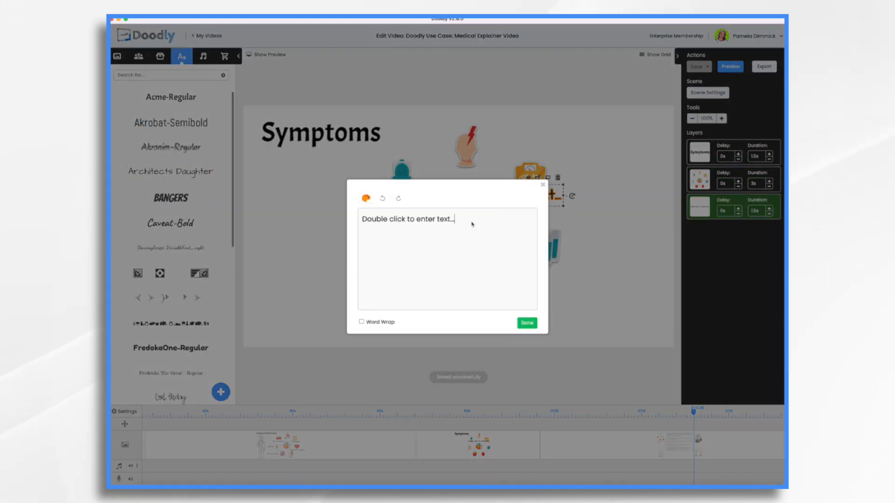
{"action": "key", "text": "super+a"}
{"action": "type", "text": "Head"}
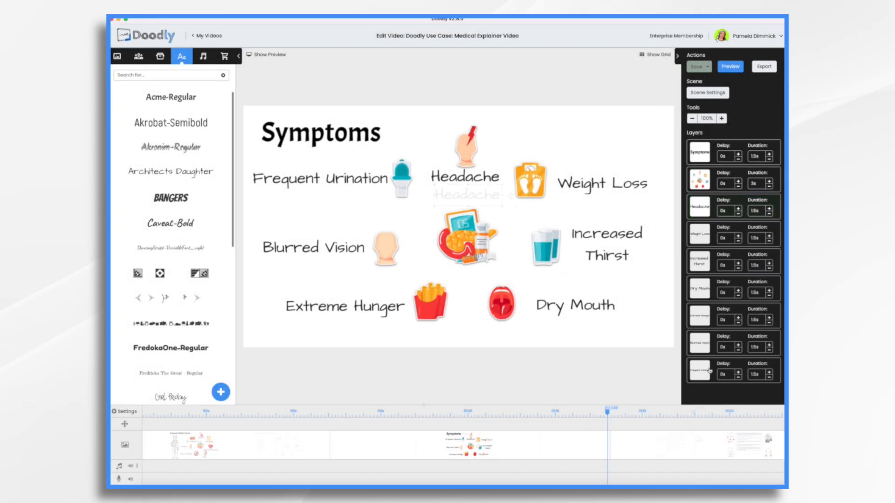
- Set the symptoms icon group's reveal mode to Fade and adjust its duration
{"action": "left_click", "coordinate": [705, 181]}
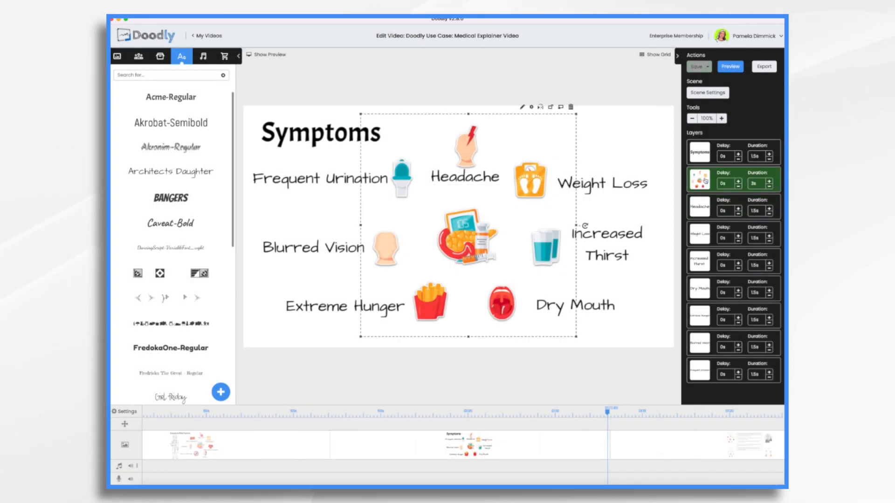
{"action": "left_click", "coordinate": [522, 108]}
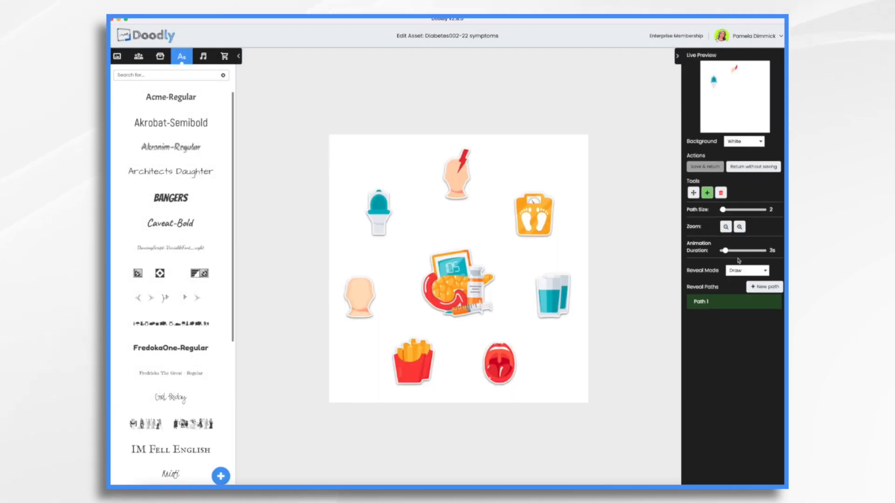
{"action": "left_click", "coordinate": [748, 271]}
{"action": "left_click", "coordinate": [739, 281]}
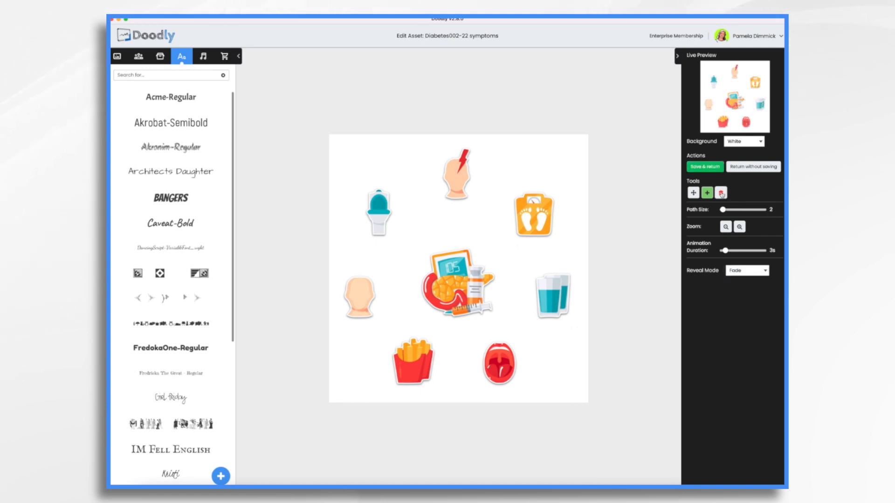
{"action": "left_click", "coordinate": [704, 169]}
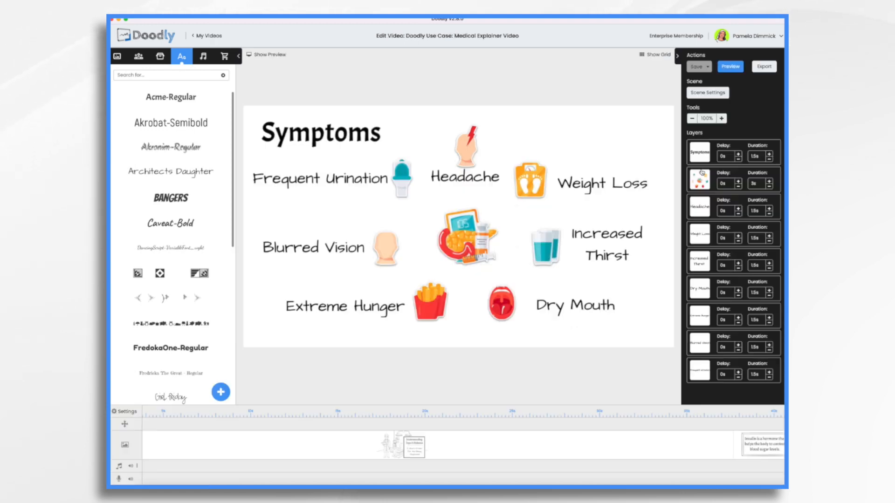
{"action": "left_click", "coordinate": [770, 186]}
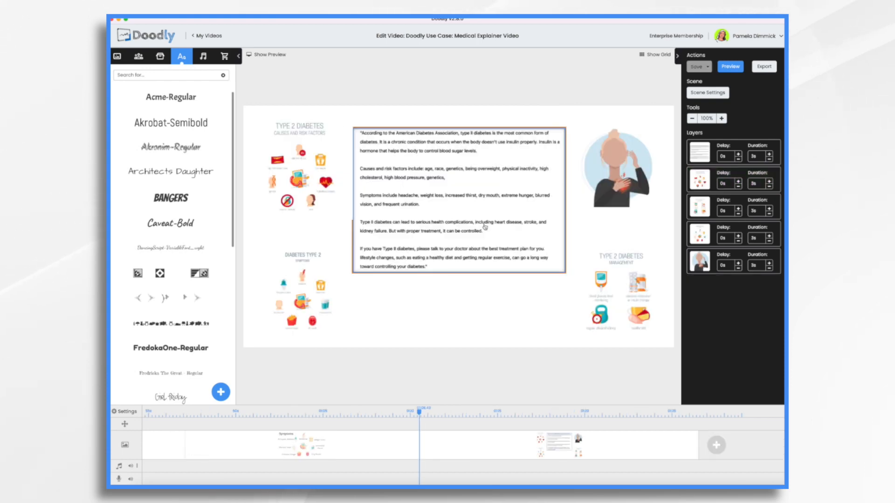
- Check the woman and Management layers, then insert a blank scene after Symptoms from the timeline
{"action": "left_click", "coordinate": [619, 158]}
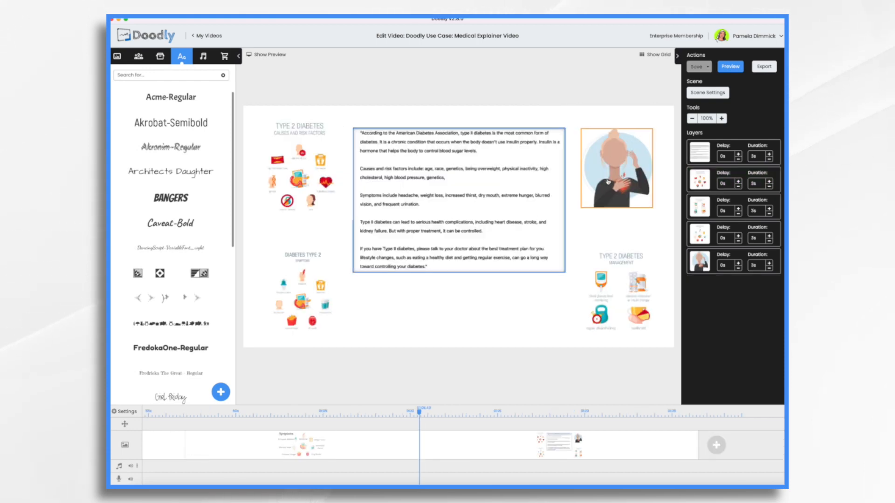
{"action": "left_click", "coordinate": [620, 284]}
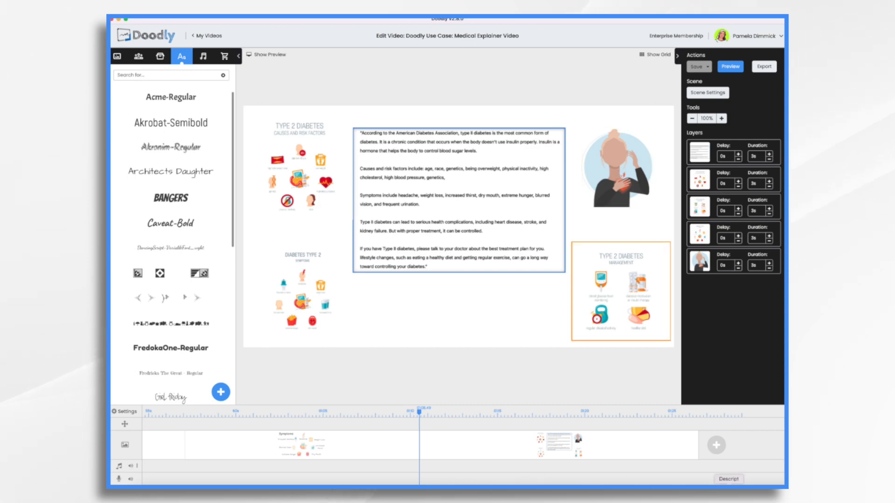
{"action": "right_click", "coordinate": [460, 453]}
{"action": "left_click", "coordinate": [469, 389]}
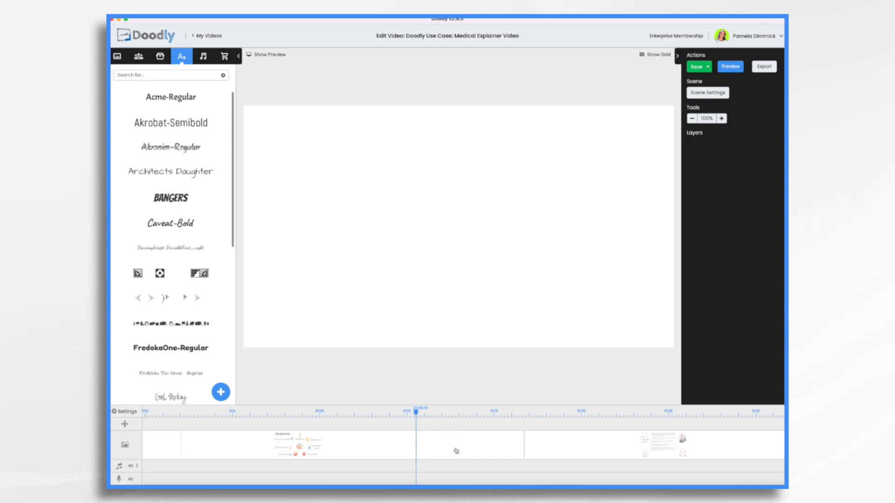
- Search props for 'heart' and place heart_attack_girl, enlarged and centred on the canvas
{"action": "left_click", "coordinate": [160, 56]}
{"action": "left_click", "coordinate": [162, 74]}
{"action": "type", "text": "heart"}
{"action": "scroll", "coordinate": [161, 187], "scroll_direction": "down", "scroll_amount": 4}
{"action": "left_click_drag", "start_coordinate": [171, 240], "coordinate": [502, 223]}
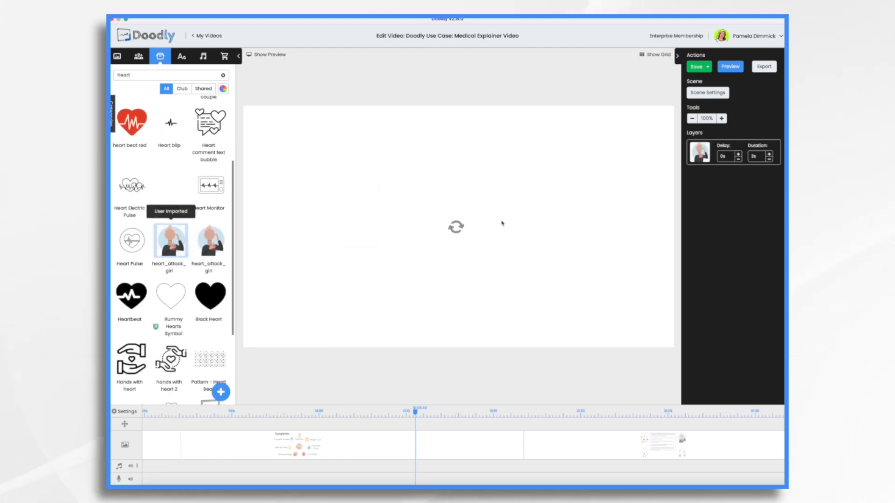
{"action": "left_click", "coordinate": [444, 251]}
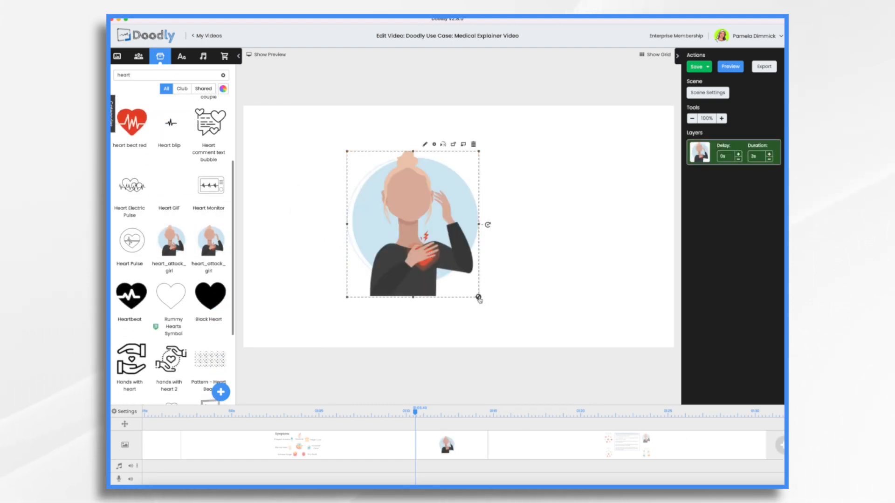
{"action": "left_click_drag", "start_coordinate": [479, 299], "coordinate": [541, 363]}
{"action": "left_click_drag", "start_coordinate": [470, 275], "coordinate": [483, 255]}
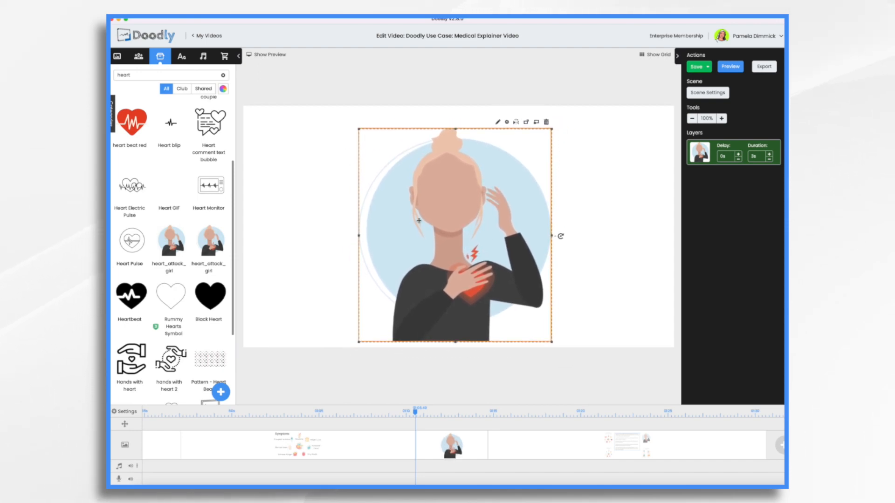
{"action": "left_click", "coordinate": [586, 143]}
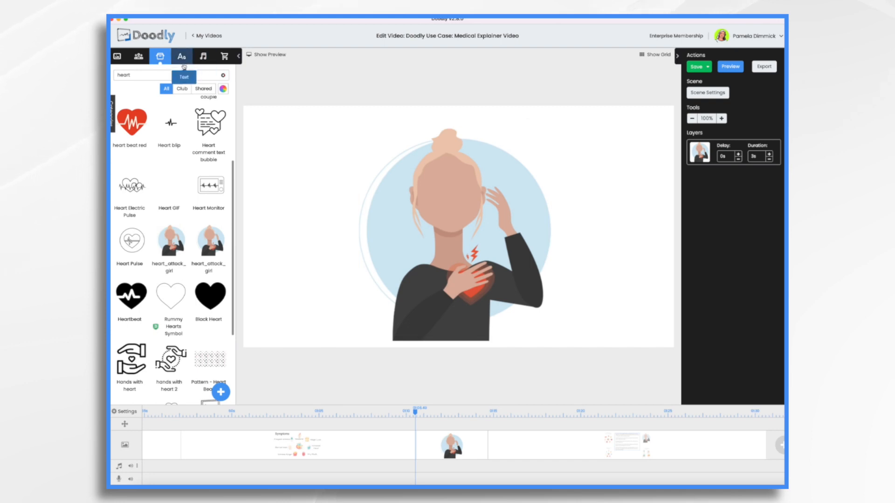
{"action": "left_click", "coordinate": [223, 75]}
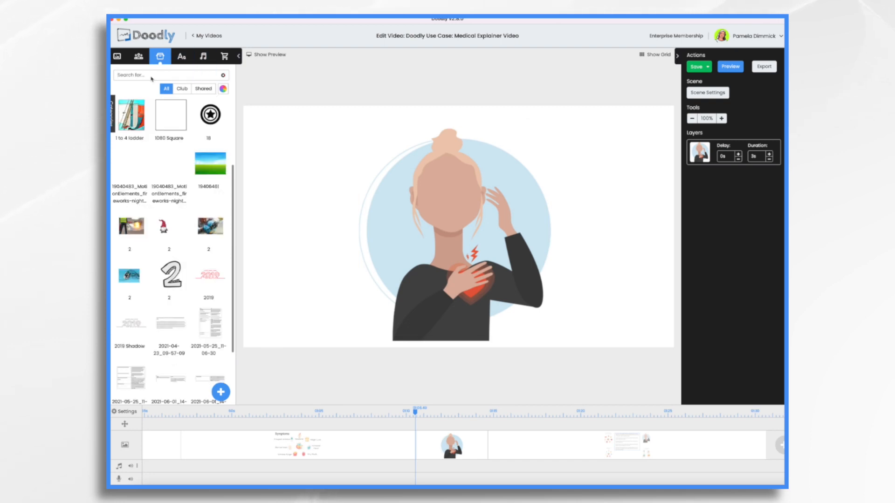
{"action": "type", "text": "kidn"}
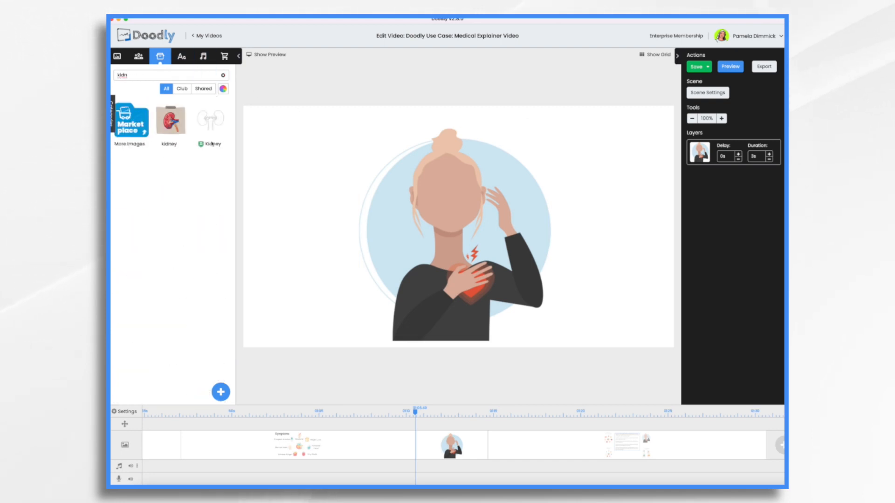
- Add the framed kidney picture, shrunk at lower right, and delete the outlined kidney drawing
{"action": "mouse_move", "coordinate": [219, 126]}
{"action": "left_mouse_down"}
{"action": "mouse_move", "coordinate": [357, 223]}
{"action": "mouse_move", "coordinate": [360, 259]}
{"action": "mouse_move", "coordinate": [380, 272]}
{"action": "left_mouse_up"}
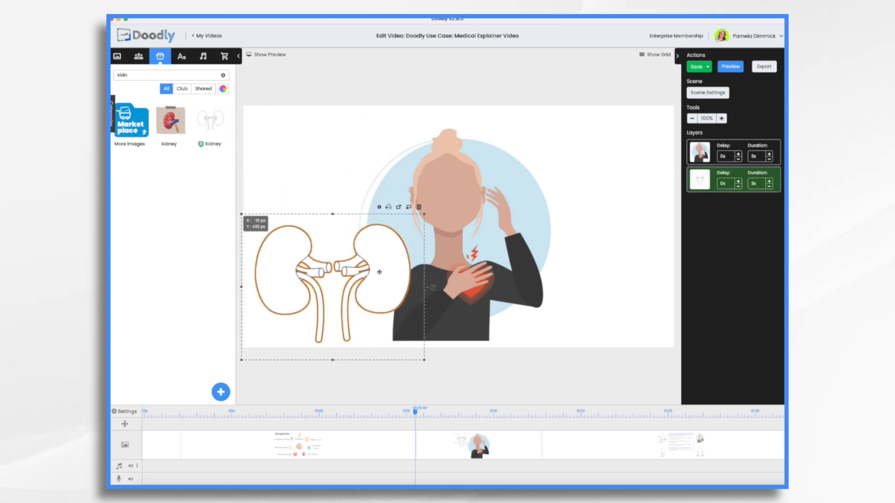
{"action": "left_click_drag", "start_coordinate": [174, 129], "coordinate": [578, 248]}
{"action": "left_click_drag", "start_coordinate": [664, 317], "coordinate": [633, 283]}
{"action": "left_click_drag", "start_coordinate": [583, 248], "coordinate": [613, 309]}
{"action": "left_click", "coordinate": [385, 271]}
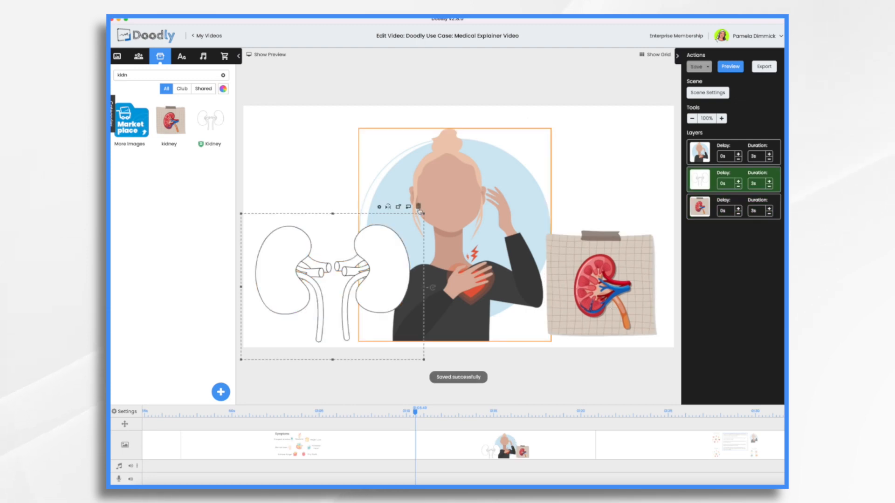
{"action": "left_click", "coordinate": [418, 208]}
{"action": "left_click", "coordinate": [468, 273]}
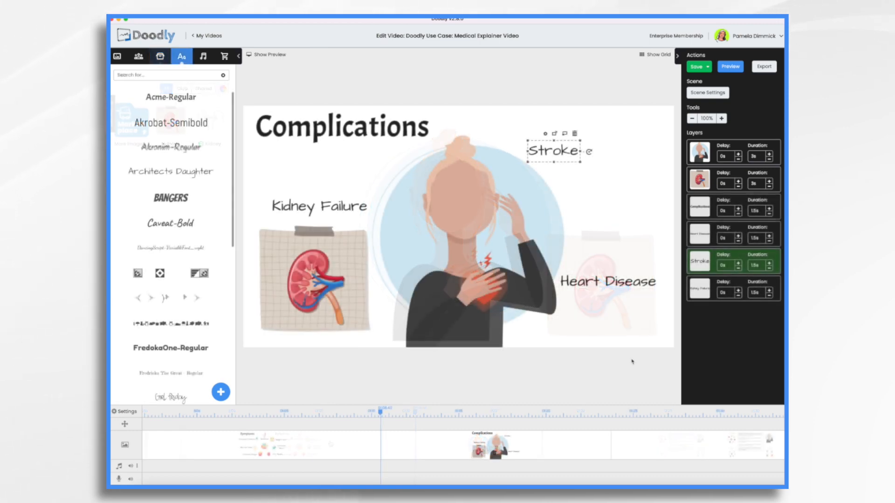
- Make the girl illustration fade in with a 0.5s duration
{"action": "left_click", "coordinate": [474, 195]}
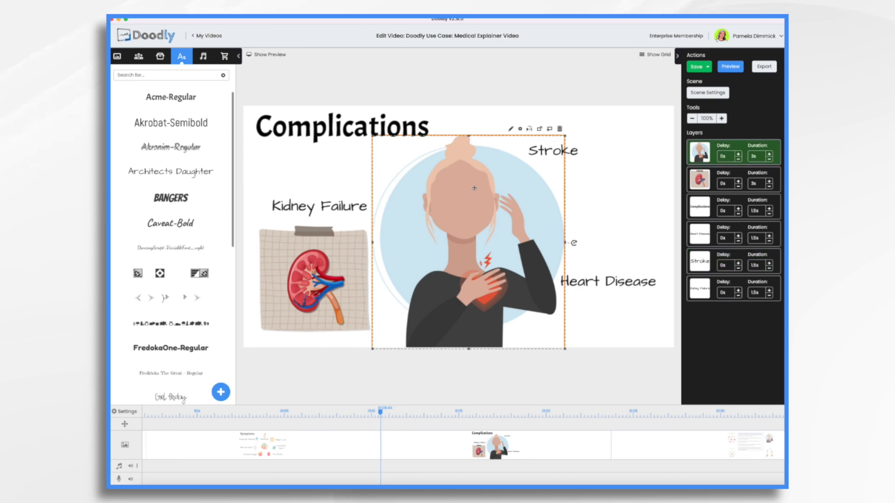
{"action": "left_click", "coordinate": [511, 130]}
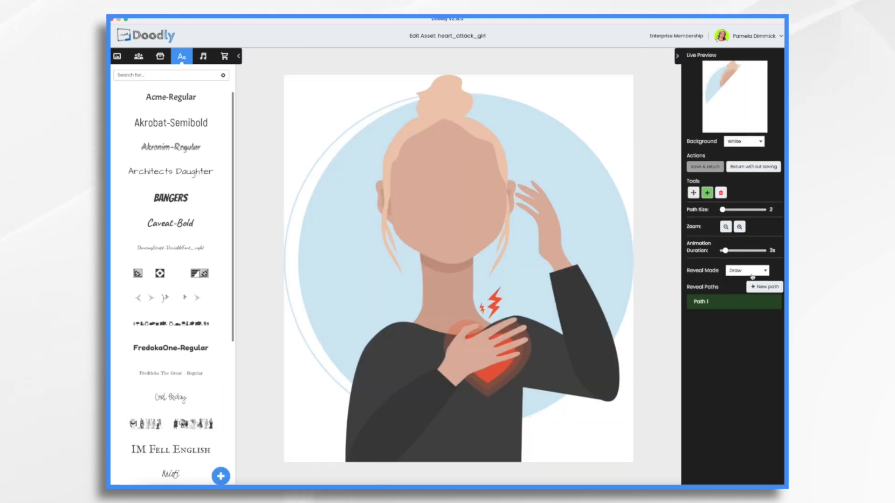
{"action": "left_click", "coordinate": [751, 273]}
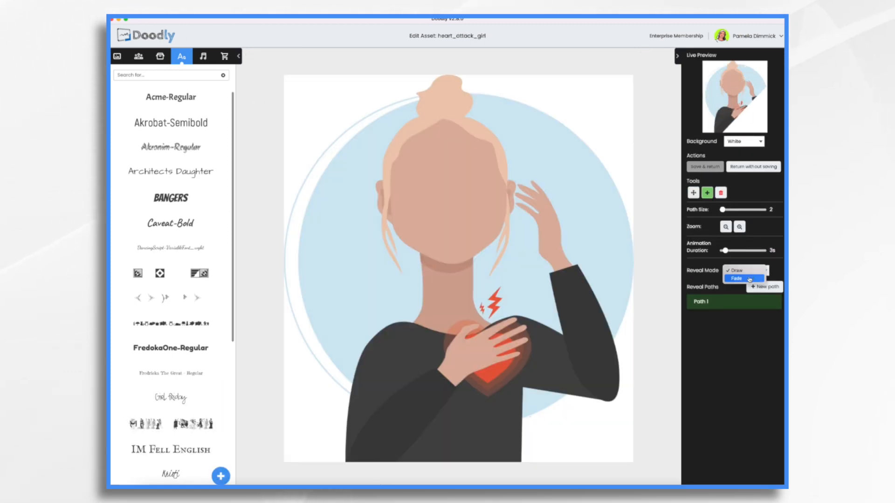
{"action": "left_click", "coordinate": [742, 280]}
{"action": "left_click", "coordinate": [705, 166]}
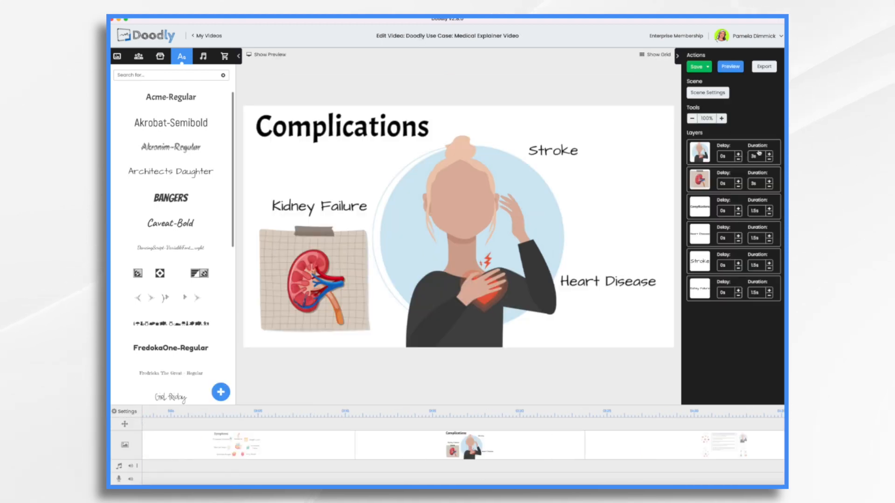
{"action": "left_click", "coordinate": [769, 160]}
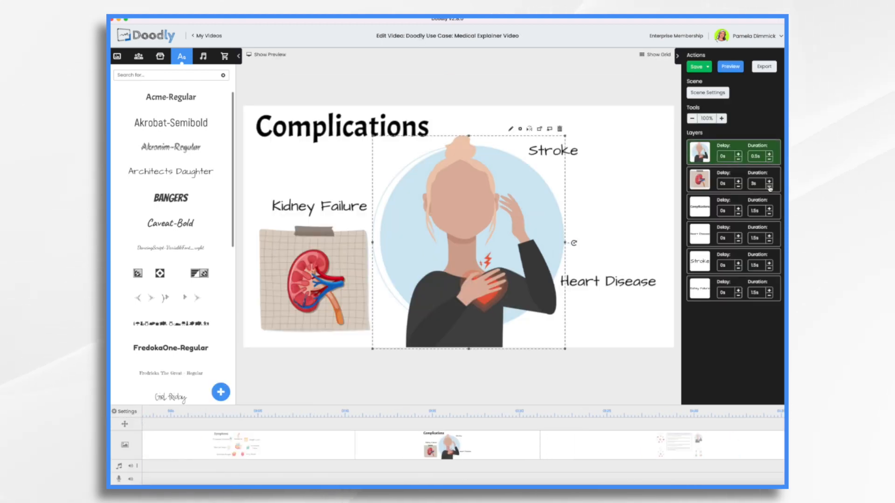
- Make the kidney image fade in over 0.5s, then open the Type 2 Diabetes scene
{"action": "left_click", "coordinate": [770, 187]}
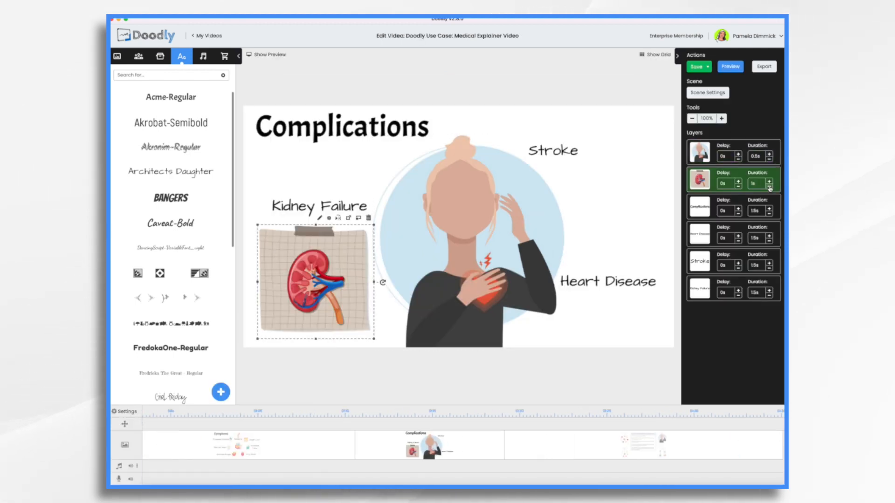
{"action": "left_click", "coordinate": [770, 187]}
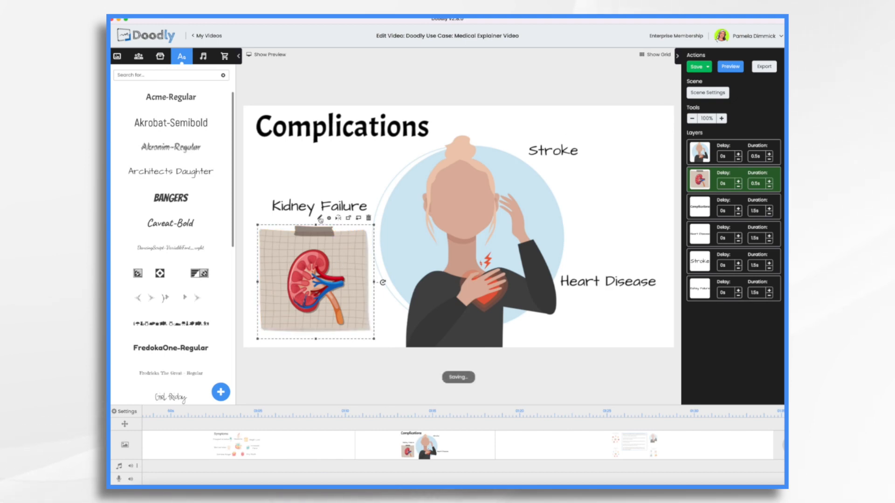
{"action": "left_click", "coordinate": [320, 218]}
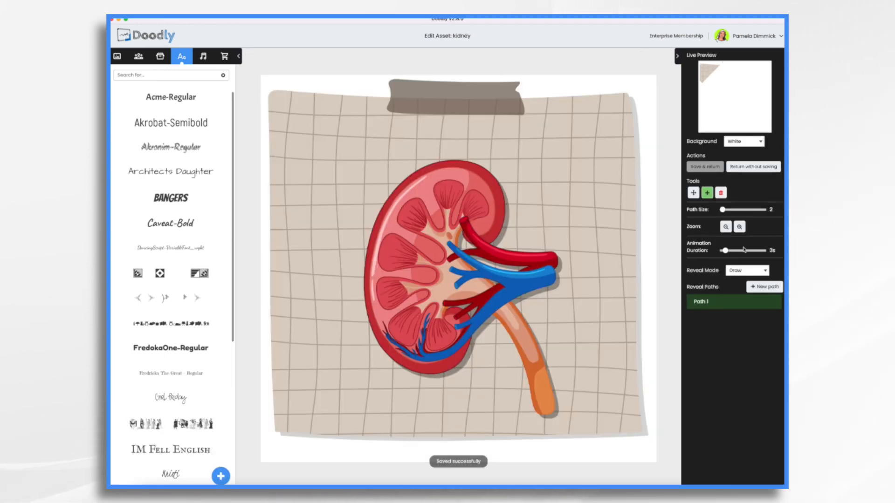
{"action": "left_click", "coordinate": [748, 271]}
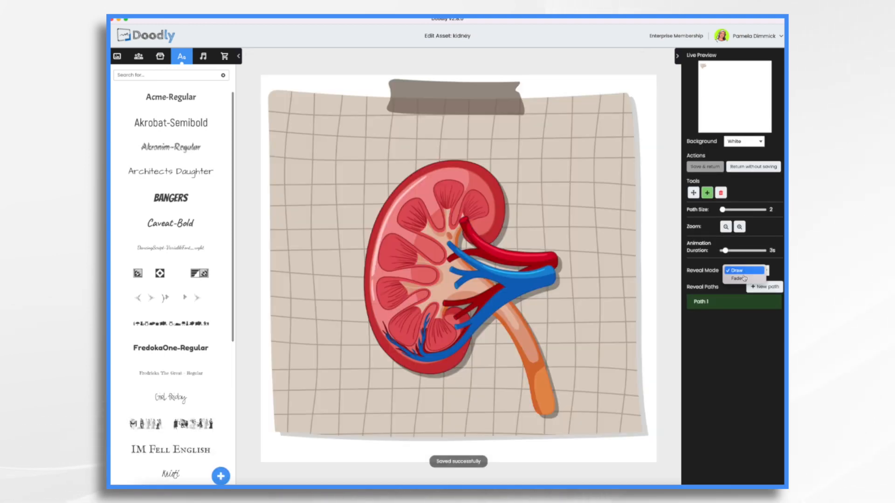
{"action": "left_click", "coordinate": [741, 280]}
{"action": "left_click", "coordinate": [709, 169]}
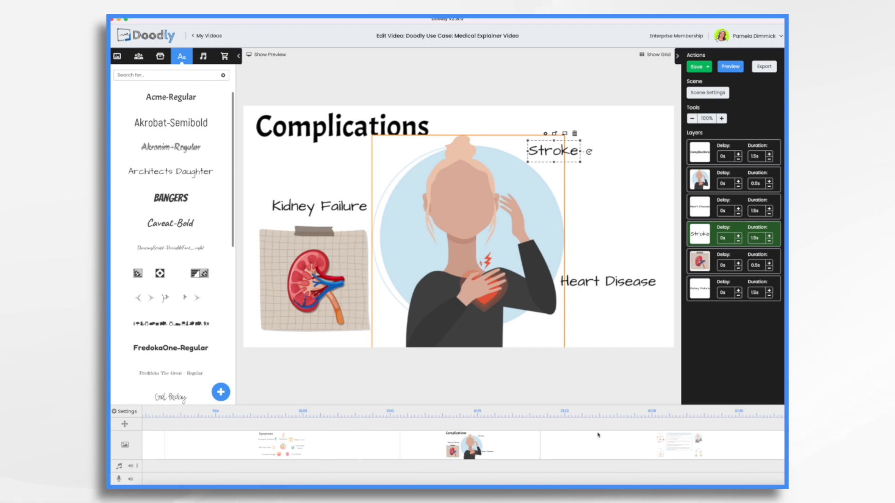
{"action": "left_click", "coordinate": [627, 456]}
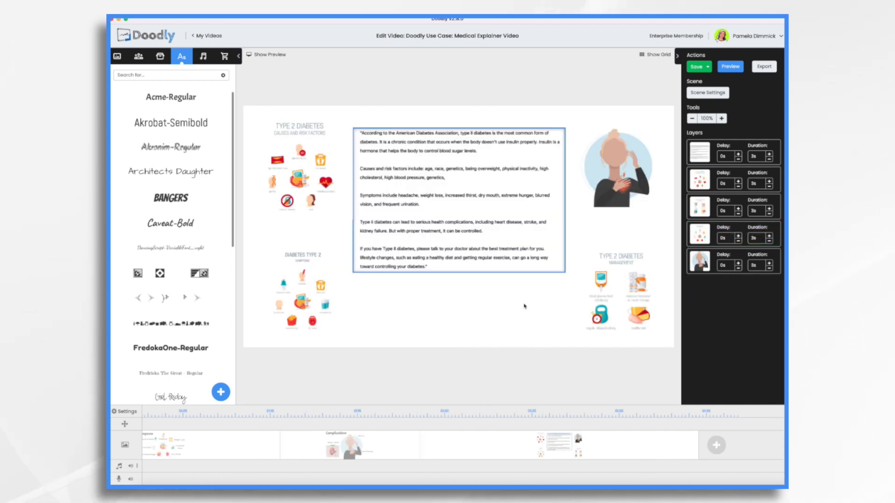
- Add a final blank scene and paste the management image into it, enlarged
{"action": "left_click", "coordinate": [716, 448]}
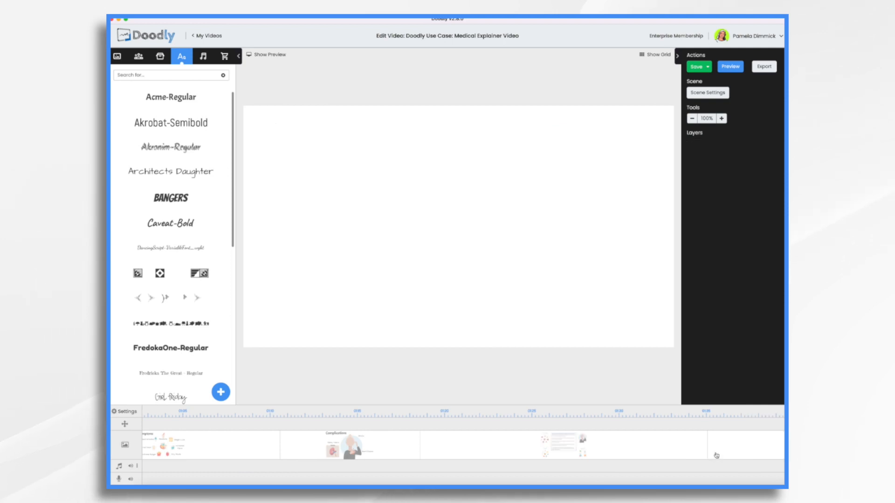
{"action": "left_click", "coordinate": [505, 446]}
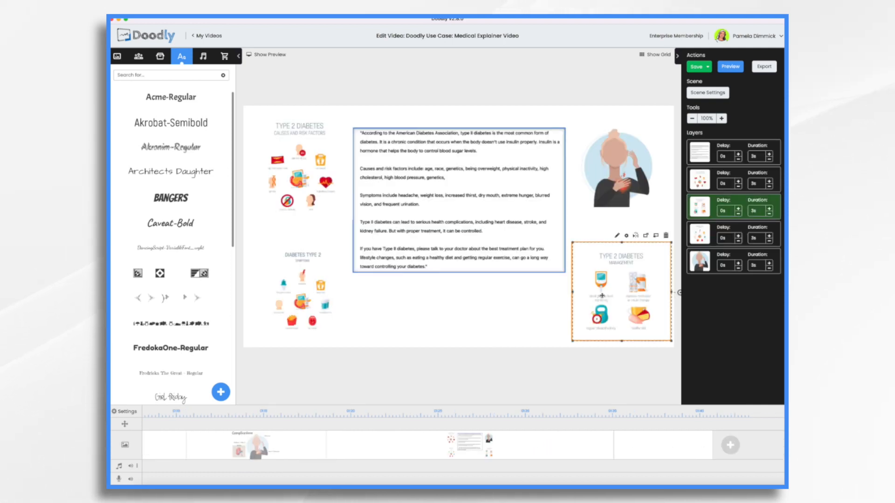
{"action": "left_click", "coordinate": [639, 445]}
{"action": "key", "text": "ctrl+v"}
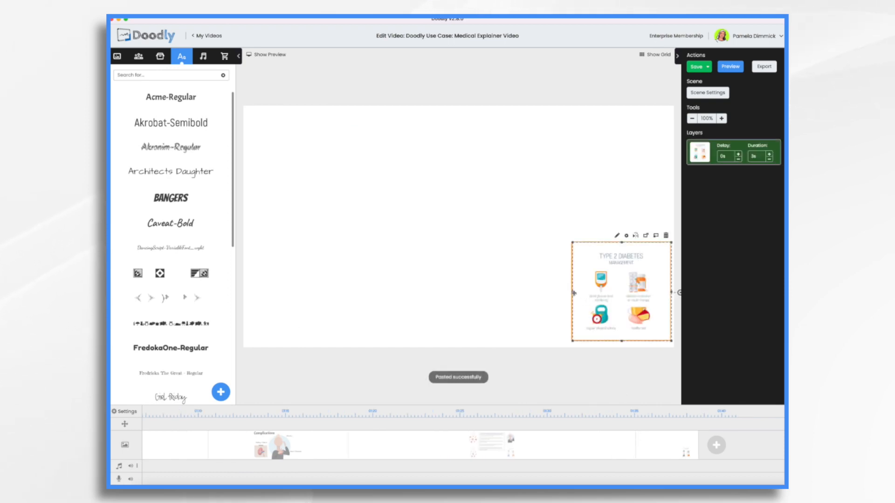
{"action": "left_click_drag", "start_coordinate": [573, 293], "coordinate": [390, 292]}
{"action": "left_click_drag", "start_coordinate": [493, 254], "coordinate": [349, 204]}
- Add an Acme-Regular heading reading 'Management'
{"action": "left_click_drag", "start_coordinate": [172, 96], "coordinate": [567, 154]}
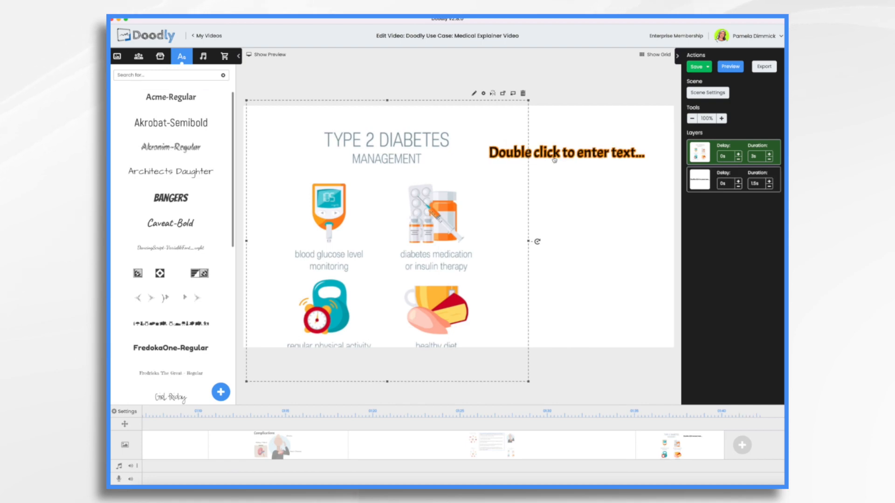
{"action": "double_click", "coordinate": [567, 153]}
{"action": "type", "text": "Management"}
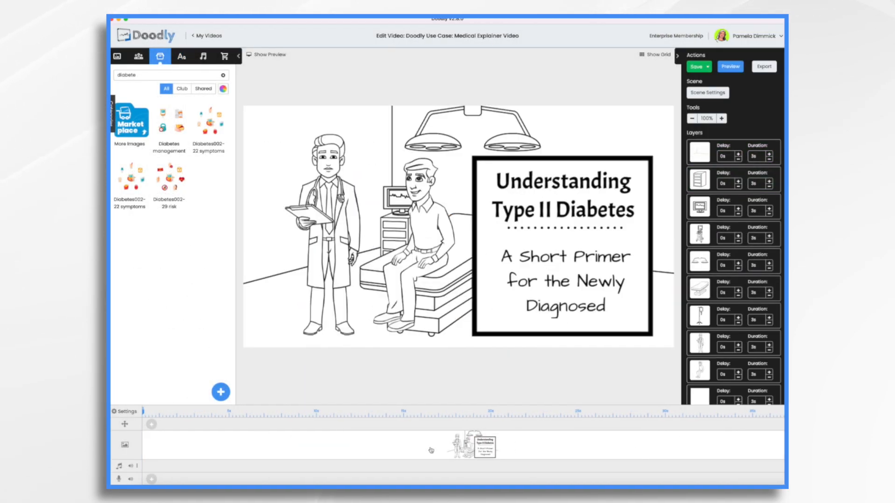
- Bring in the doctor and patient, replacing the patient with Andrew Standing Crossed
{"action": "left_click", "coordinate": [334, 199]}
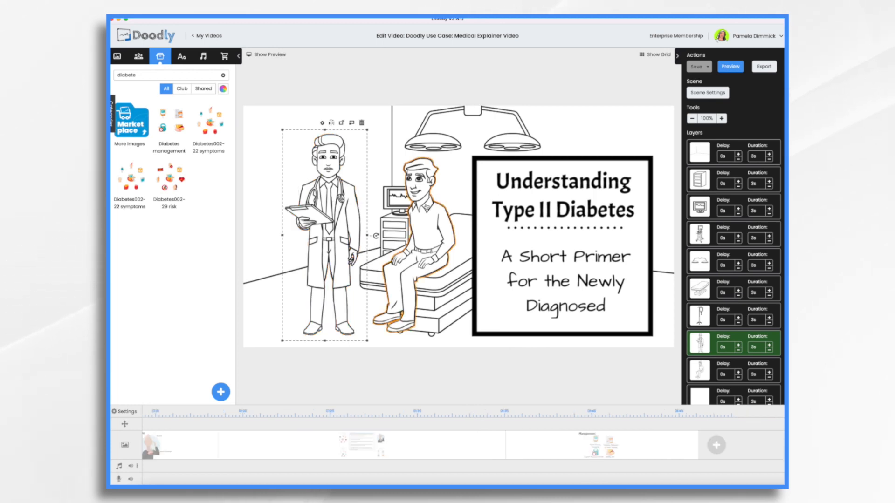
{"action": "left_click", "coordinate": [426, 204], "text": "shift"}
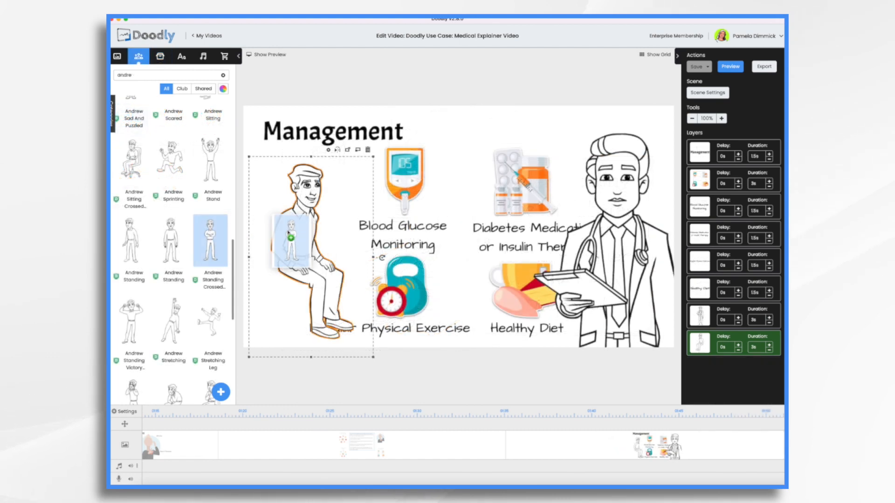
{"action": "left_click_drag", "start_coordinate": [300, 240], "coordinate": [310, 232]}
{"action": "left_click", "coordinate": [462, 264]}
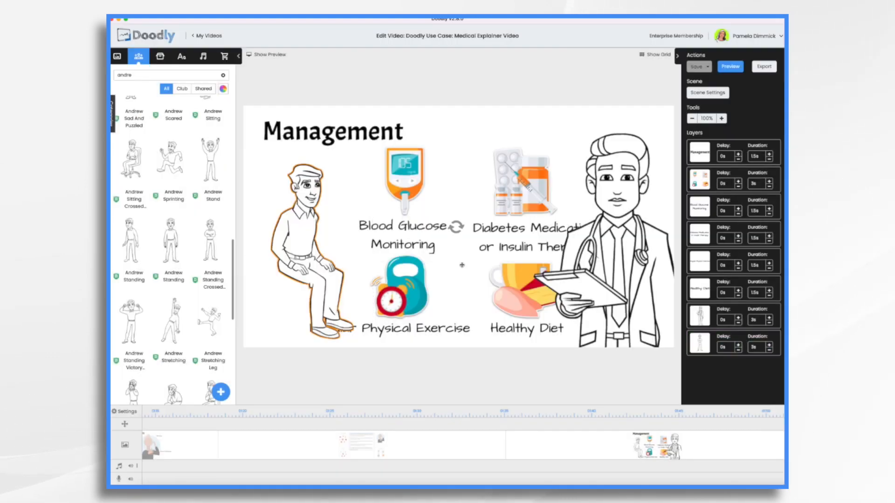
- Remove the Type 2 Diabetes scene from the timeline, confirming with Ok
{"action": "left_click", "coordinate": [395, 449]}
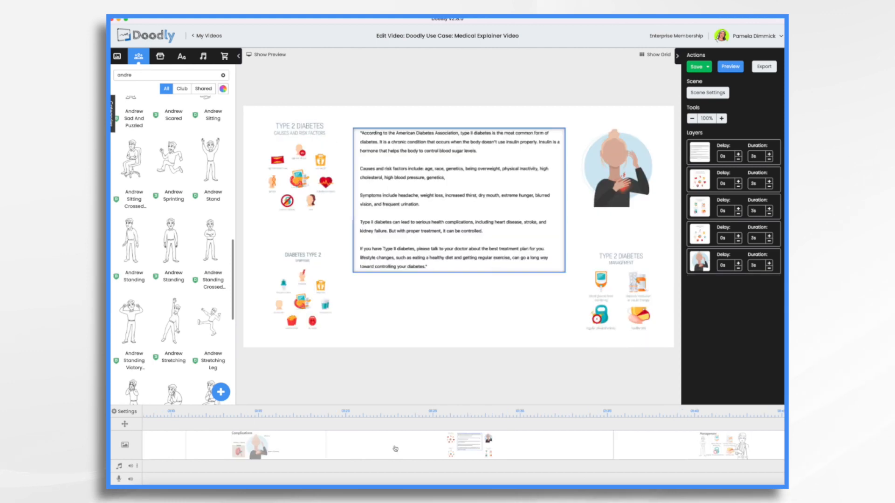
{"action": "right_click", "coordinate": [512, 445]}
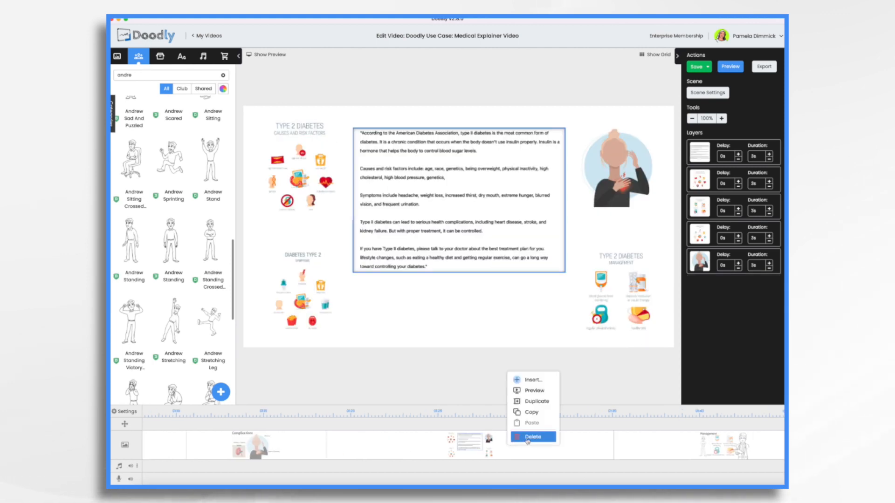
{"action": "left_click", "coordinate": [531, 438]}
{"action": "left_click", "coordinate": [469, 265]}
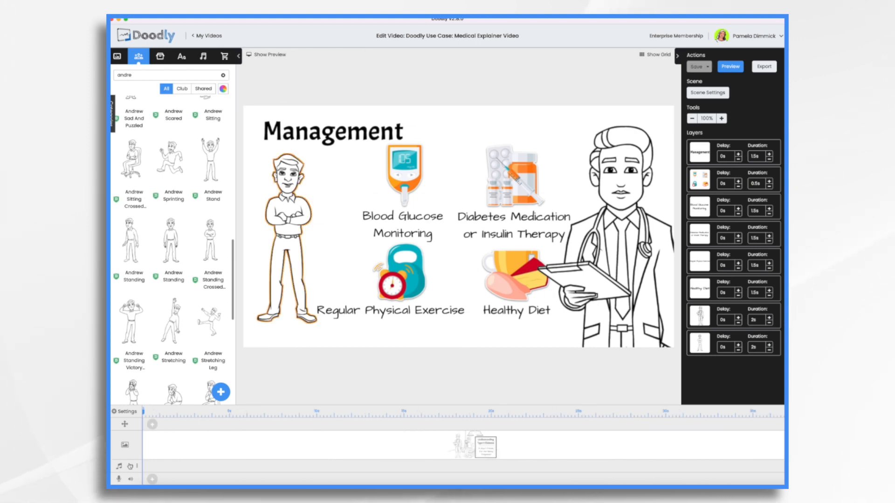
- Browse the Sounds library for background music
{"action": "left_click", "coordinate": [203, 56]}
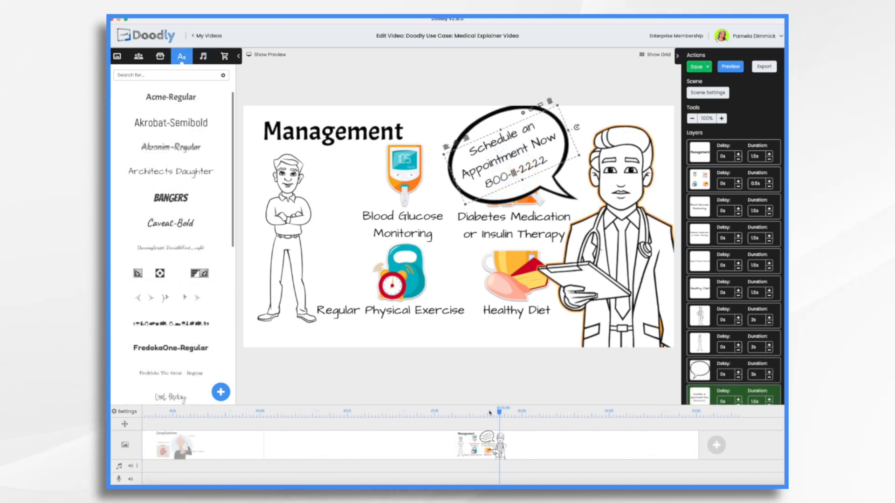
- Scrub the Management scene preview to about 0:15 and add a Pan & Zoom block in the camera row
{"action": "left_click", "coordinate": [264, 56]}
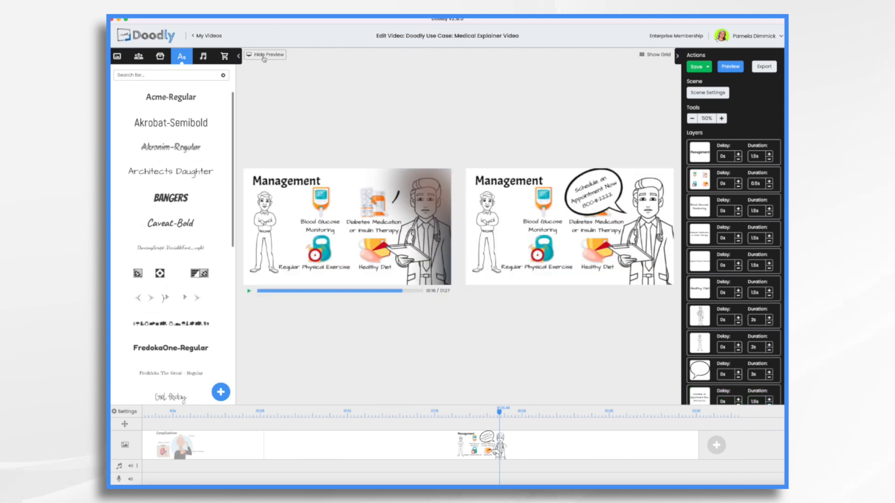
{"action": "mouse_move", "coordinate": [499, 412]}
{"action": "left_mouse_down"}
{"action": "mouse_move", "coordinate": [459, 412]}
{"action": "mouse_move", "coordinate": [553, 417]}
{"action": "mouse_move", "coordinate": [476, 414]}
{"action": "mouse_move", "coordinate": [504, 418]}
{"action": "left_mouse_up"}
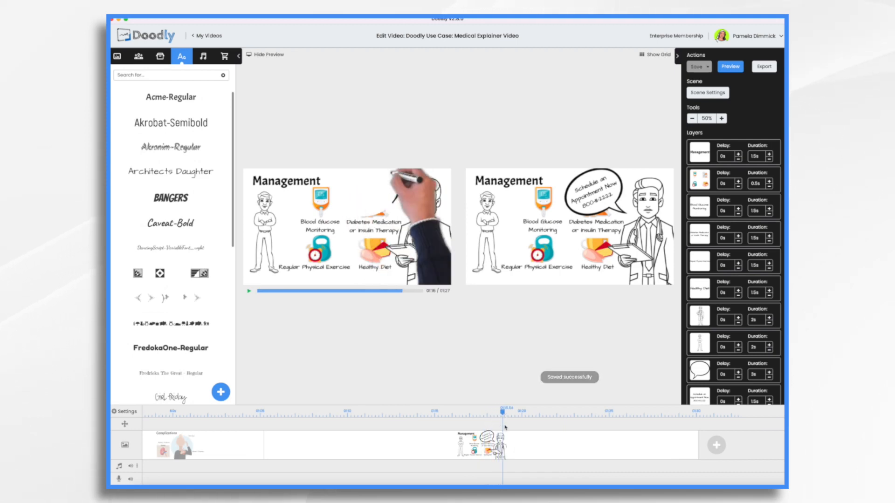
{"action": "left_click", "coordinate": [505, 427]}
{"action": "left_click", "coordinate": [532, 434]}
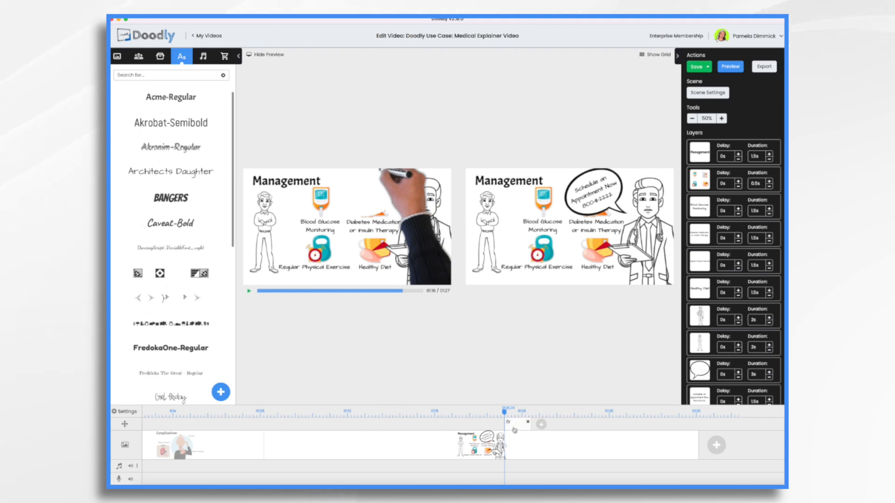
- Set the Pan & Zoom to start on the full frame and end on the doctor's speech bubble, then preview it
{"action": "left_click", "coordinate": [518, 429]}
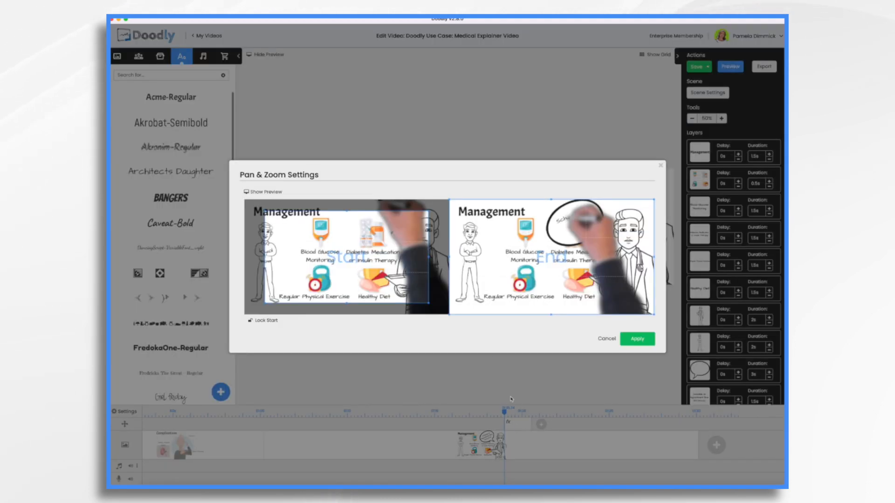
{"action": "left_click_drag", "start_coordinate": [347, 259], "coordinate": [312, 229]}
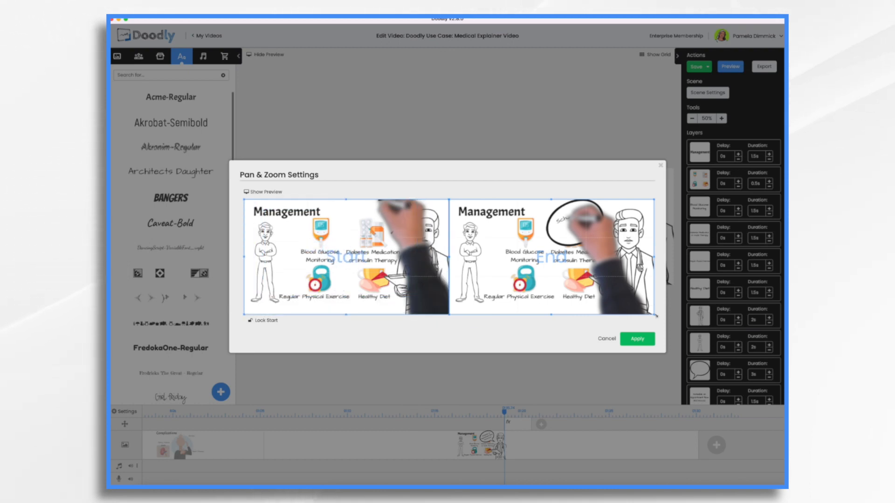
{"action": "left_click_drag", "start_coordinate": [654, 313], "coordinate": [564, 263]}
{"action": "left_click_drag", "start_coordinate": [512, 230], "coordinate": [599, 230]}
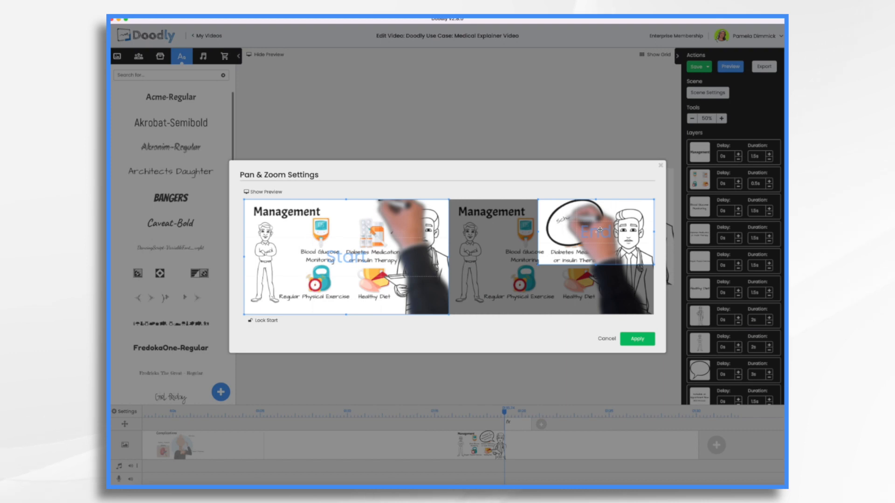
{"action": "left_click", "coordinate": [639, 340]}
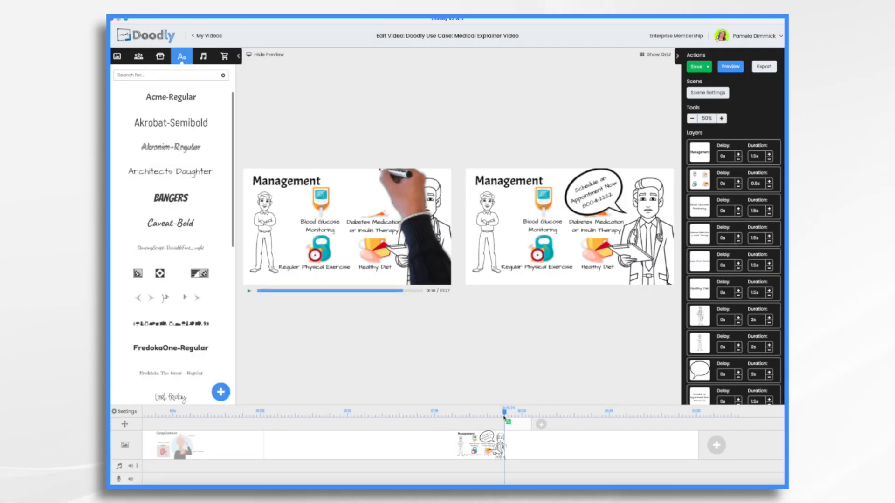
{"action": "left_click_drag", "start_coordinate": [505, 414], "coordinate": [558, 419]}
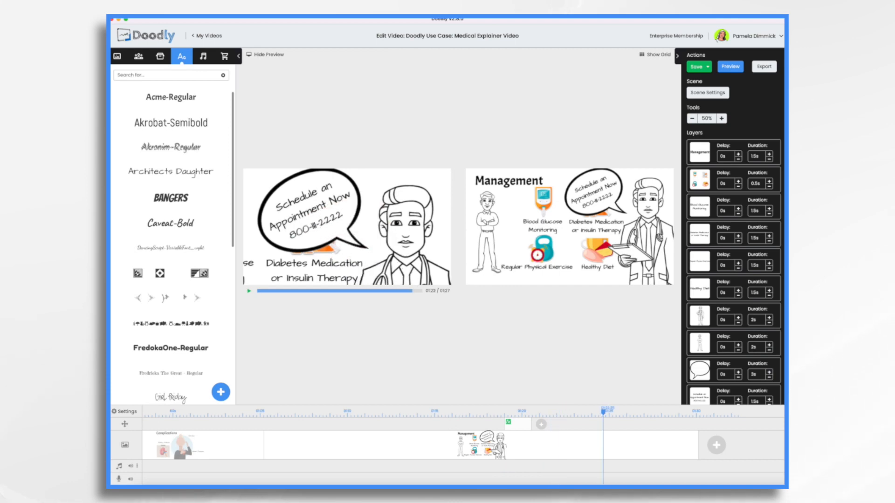
- Place the 'Epically' track from the Music sounds onto the audio track and check its volume
{"action": "left_click", "coordinate": [204, 57]}
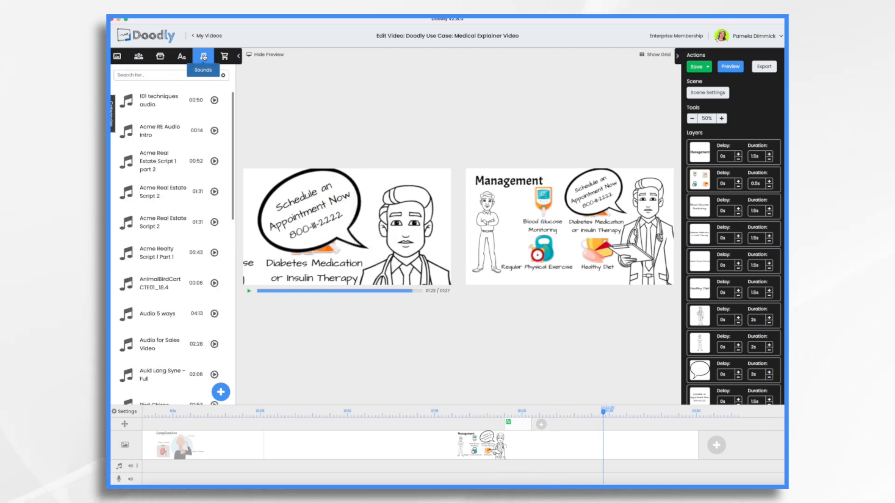
{"action": "scroll", "coordinate": [182, 140], "scroll_direction": "down", "scroll_amount": 10}
{"action": "mouse_move", "coordinate": [113, 122]}
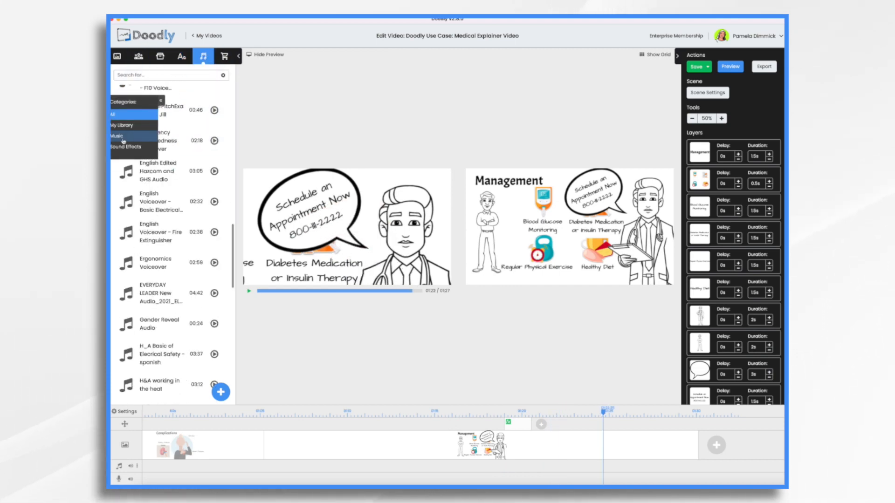
{"action": "left_click", "coordinate": [124, 140]}
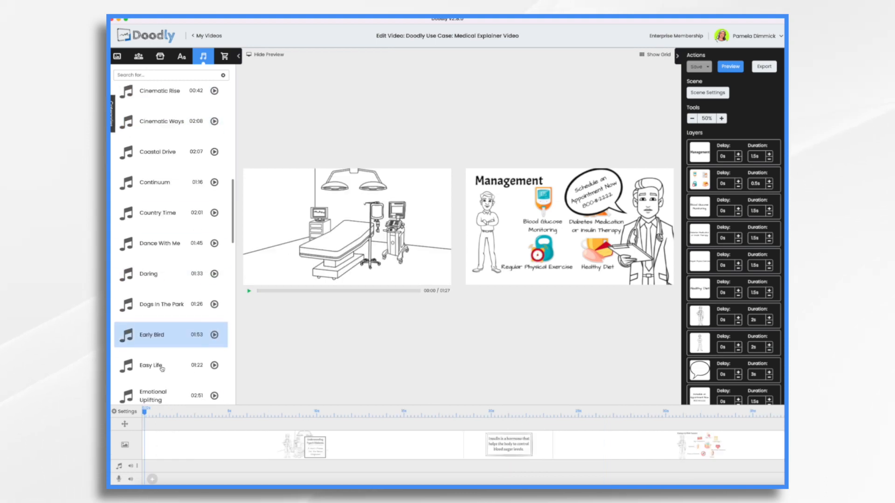
{"action": "scroll", "coordinate": [162, 369], "scroll_direction": "down", "scroll_amount": 2}
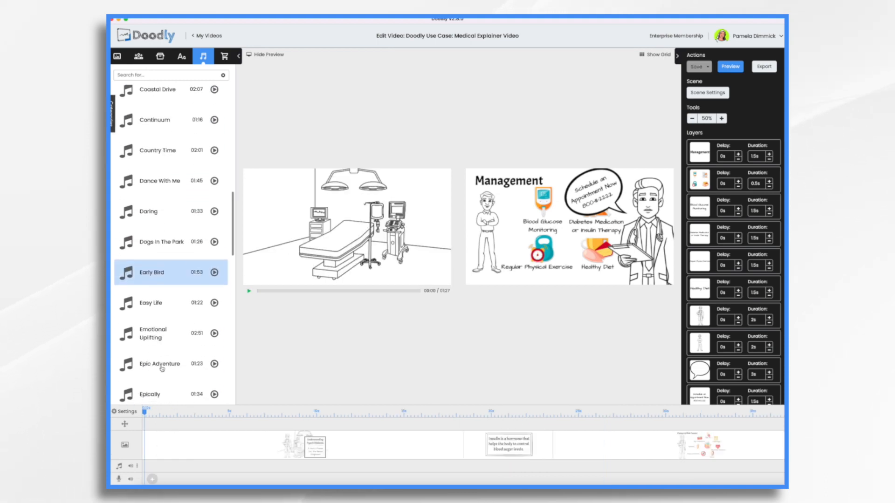
{"action": "scroll", "coordinate": [162, 368], "scroll_direction": "down", "scroll_amount": 3}
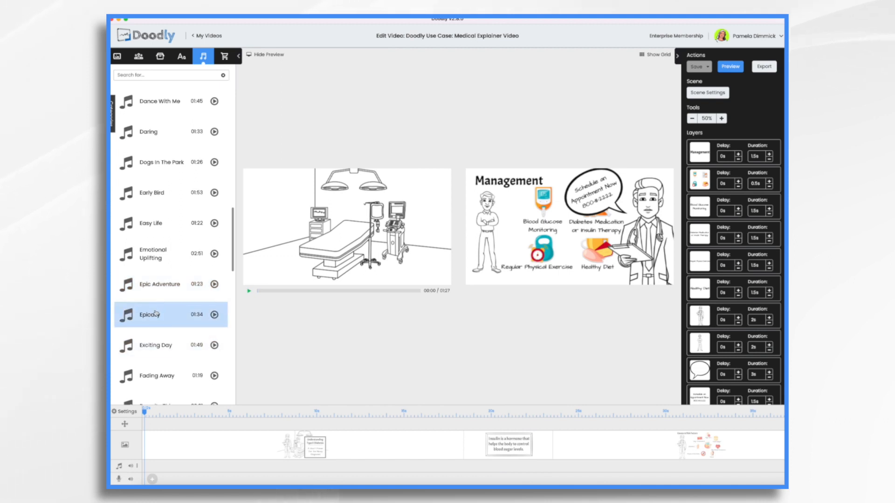
{"action": "left_click_drag", "start_coordinate": [156, 314], "coordinate": [197, 464]}
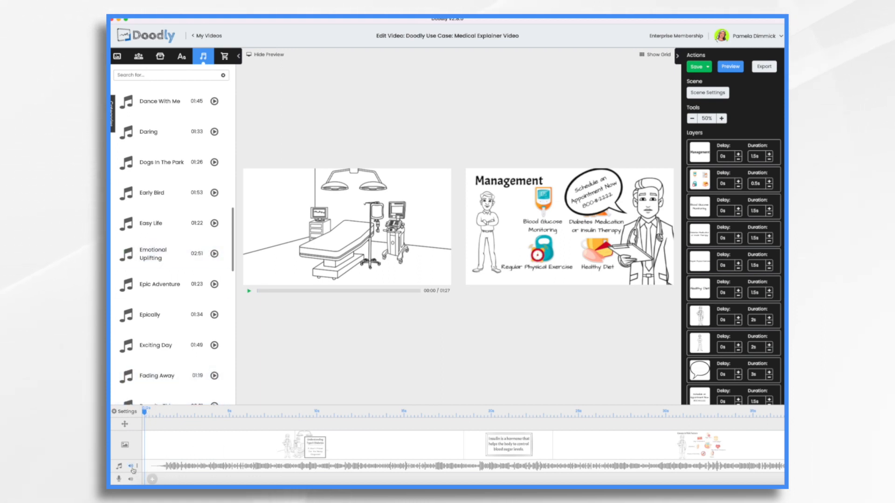
{"action": "left_click", "coordinate": [131, 466]}
{"action": "scroll", "coordinate": [676, 457], "scroll_direction": "right", "scroll_amount": 14}
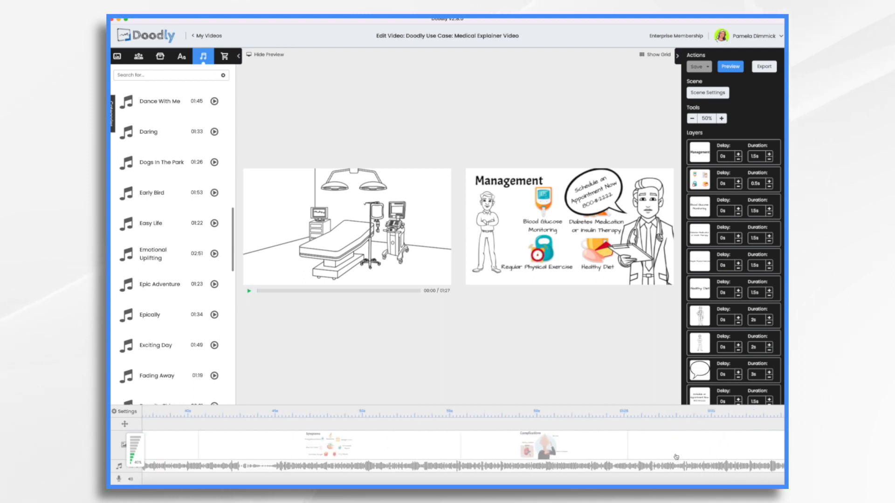
{"action": "scroll", "coordinate": [676, 457], "scroll_direction": "right", "scroll_amount": 8}
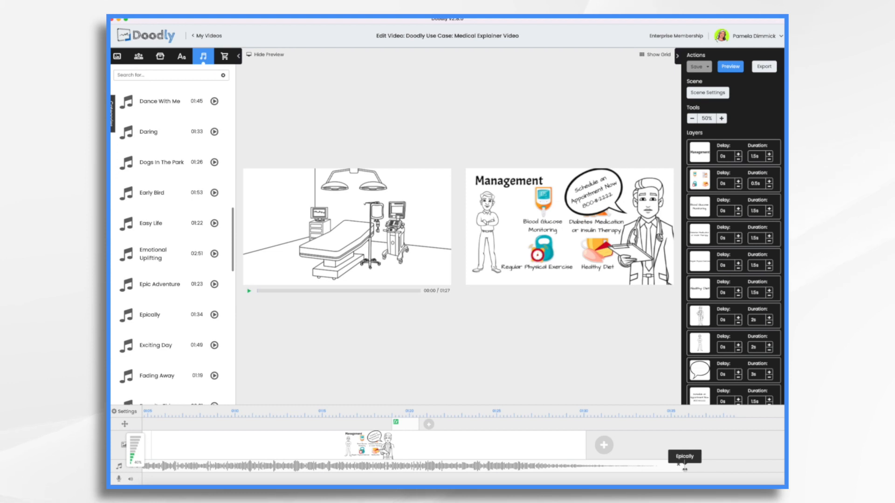
- Trim the end of the Epically clip so it finishes with the last scene
{"action": "left_click_drag", "start_coordinate": [677, 469], "coordinate": [587, 471]}
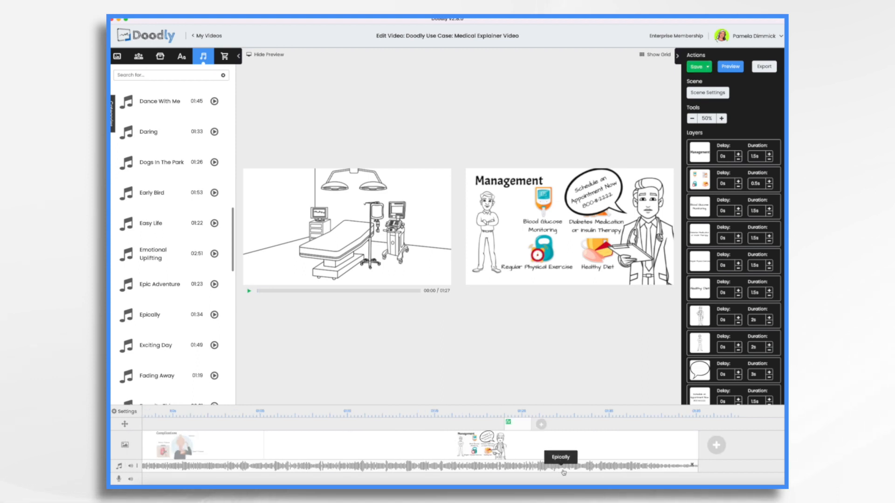
{"action": "right_click", "coordinate": [668, 467]}
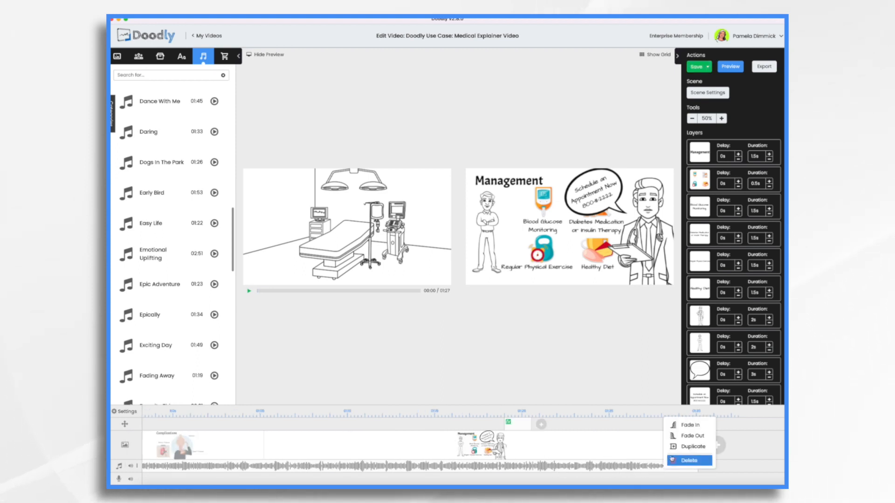
{"action": "left_click", "coordinate": [671, 461]}
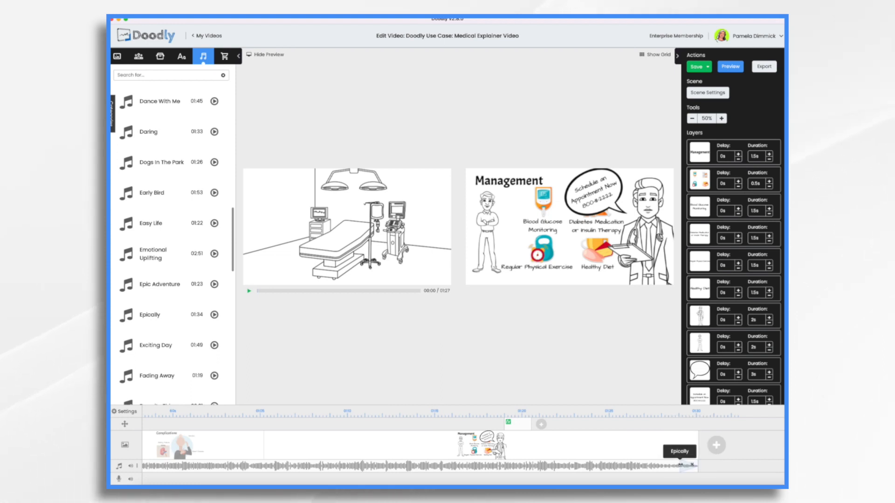
{"action": "left_click_drag", "start_coordinate": [681, 464], "coordinate": [637, 466]}
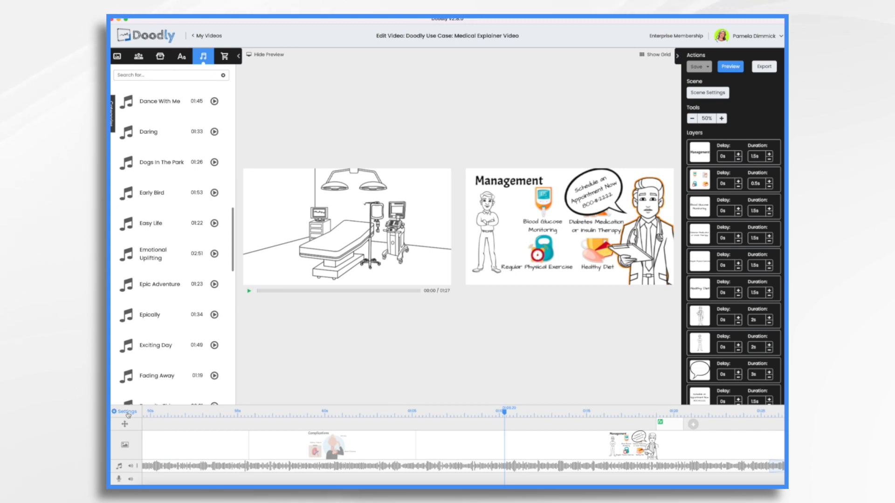
- Choose the white-sleeved real hand in the video Settings and apply it
{"action": "left_click", "coordinate": [127, 413]}
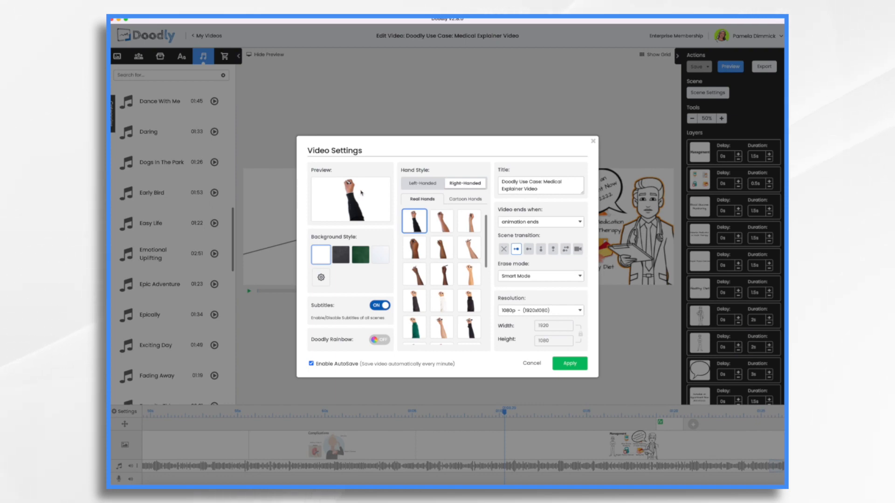
{"action": "scroll", "coordinate": [452, 273], "scroll_direction": "down", "scroll_amount": 3}
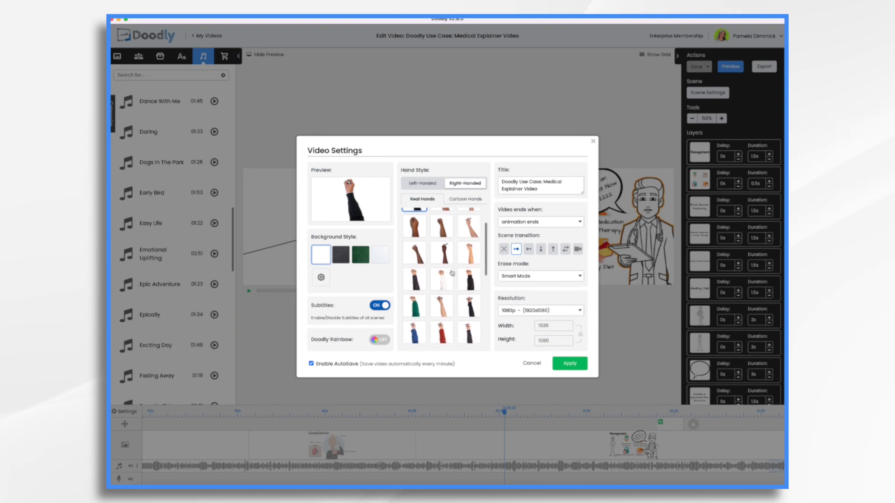
{"action": "scroll", "coordinate": [452, 273], "scroll_direction": "down", "scroll_amount": 5}
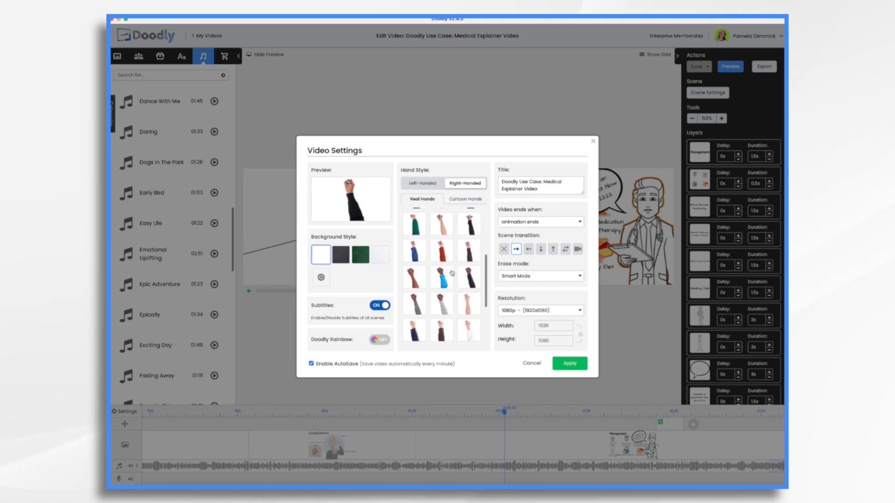
{"action": "scroll", "coordinate": [452, 274], "scroll_direction": "down", "scroll_amount": 1}
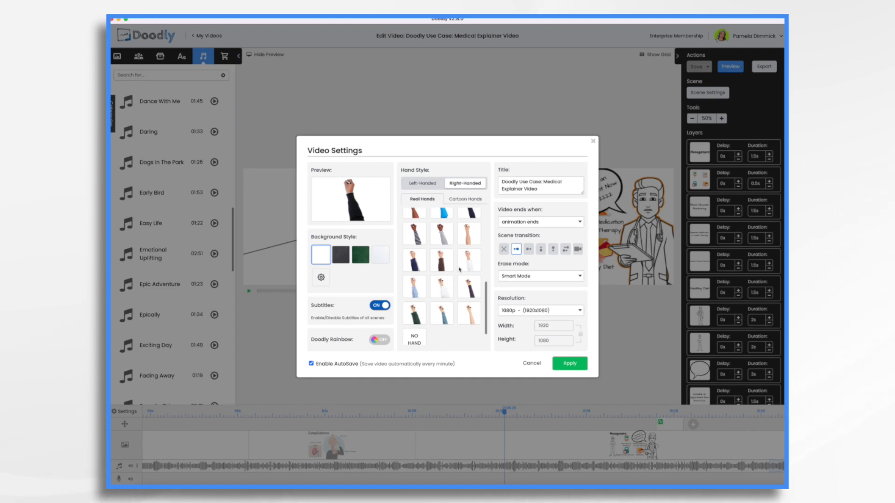
{"action": "left_click", "coordinate": [469, 262]}
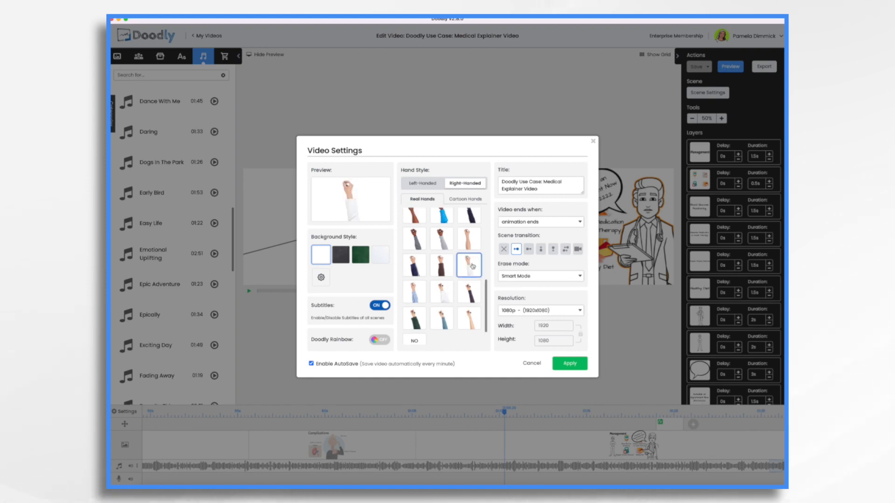
{"action": "left_click", "coordinate": [570, 364]}
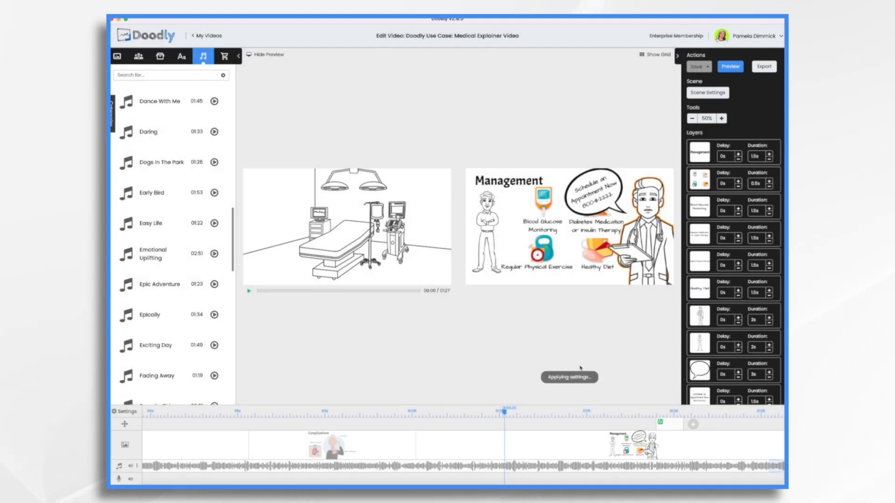